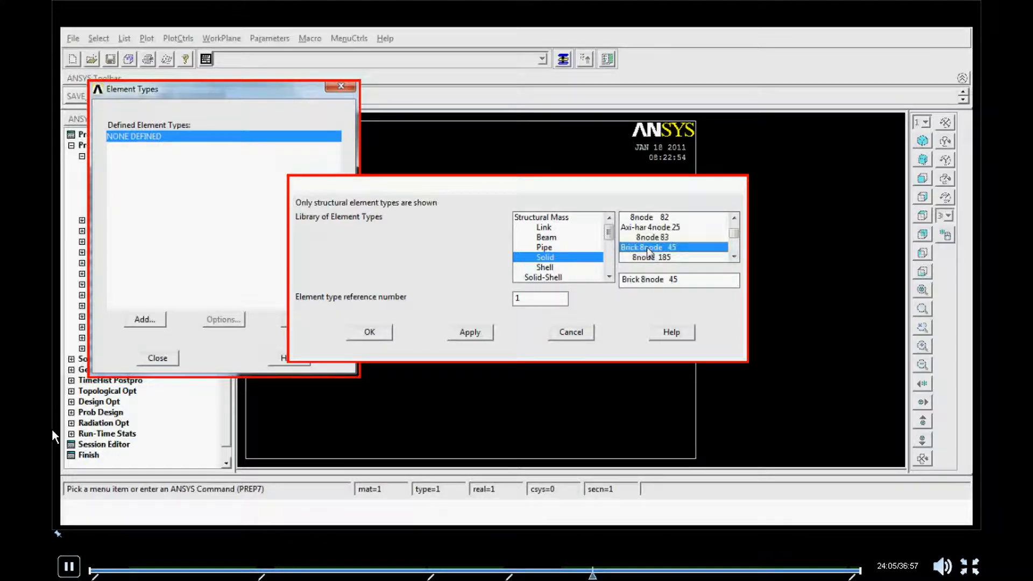
# Step: Add the Solid Brick 8node 45 element type with reference number 1 and finish the element type definition
pyautogui.click(734, 257)
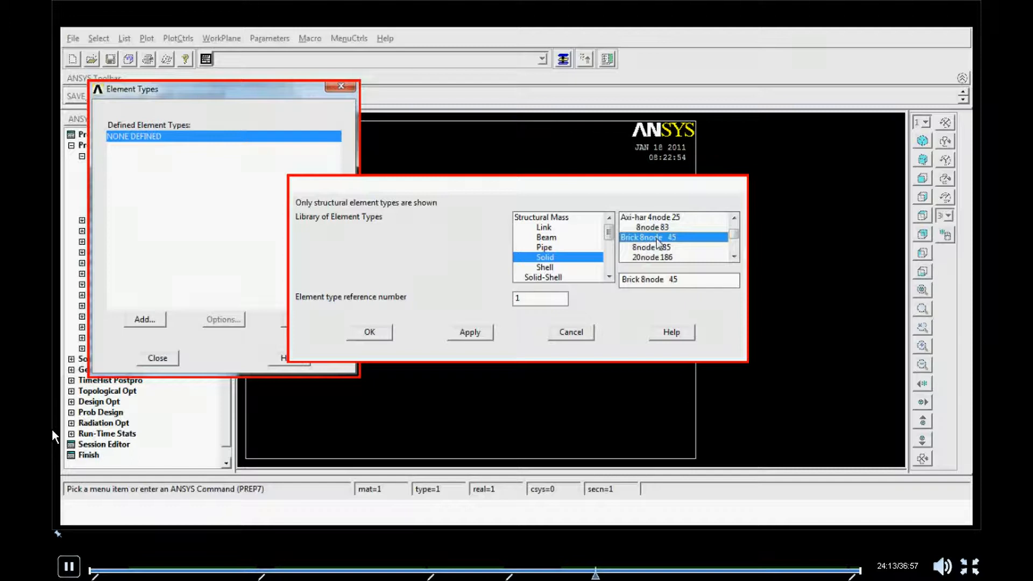
pyautogui.click(382, 343)
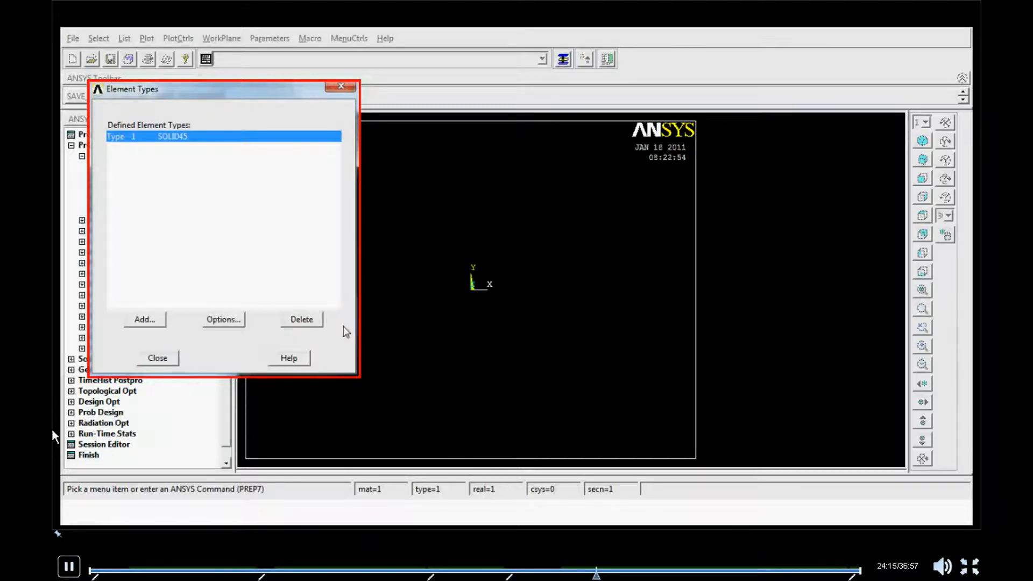
pyautogui.click(155, 359)
pyautogui.click(114, 156)
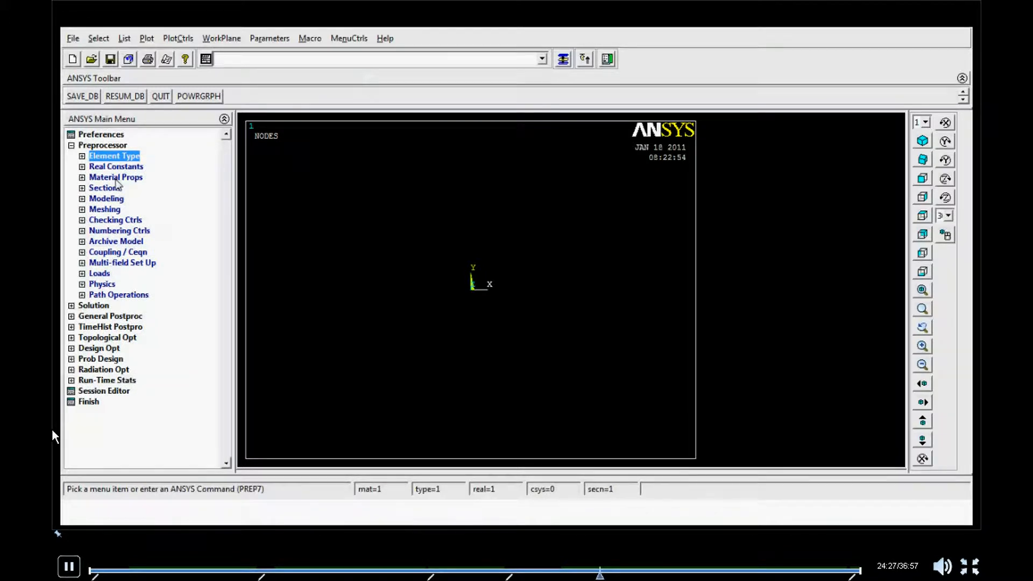
# Step: Define a structural linear elastic isotropic material for model number 1 with EX 2e5 and PRXY 0.28
pyautogui.click(116, 179)
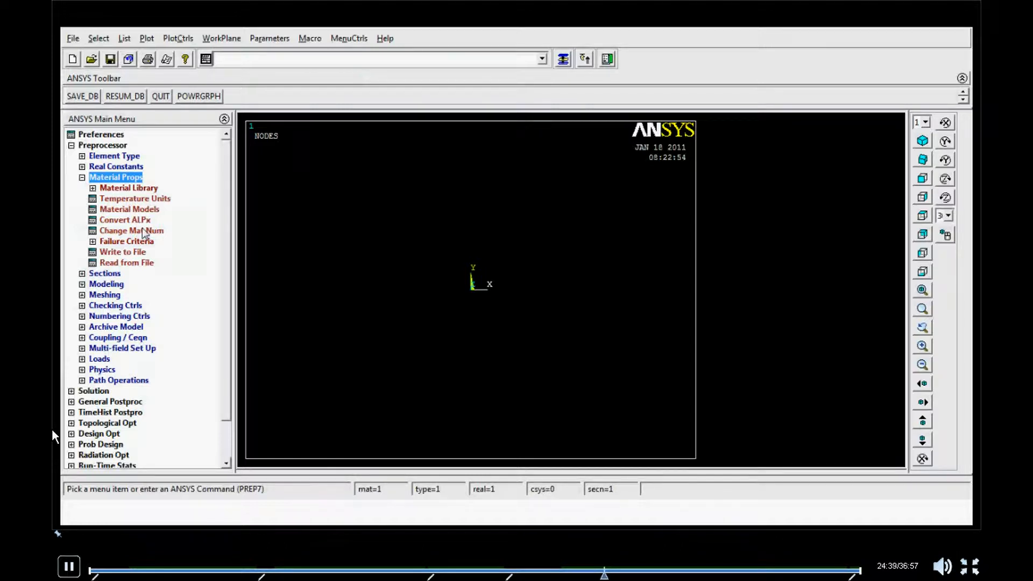
pyautogui.doubleClick(129, 209)
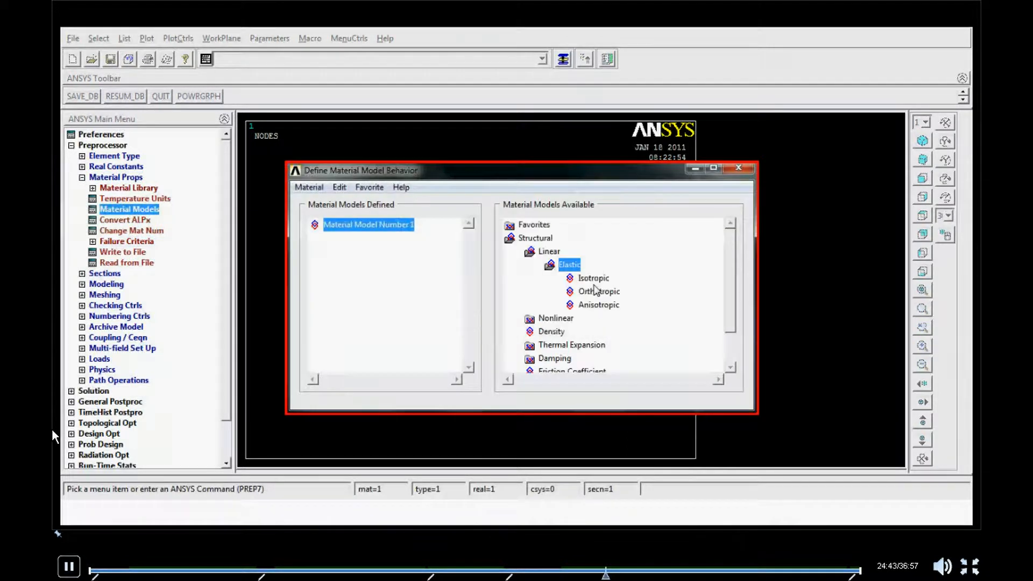
pyautogui.doubleClick(593, 278)
pyautogui.write('2e')
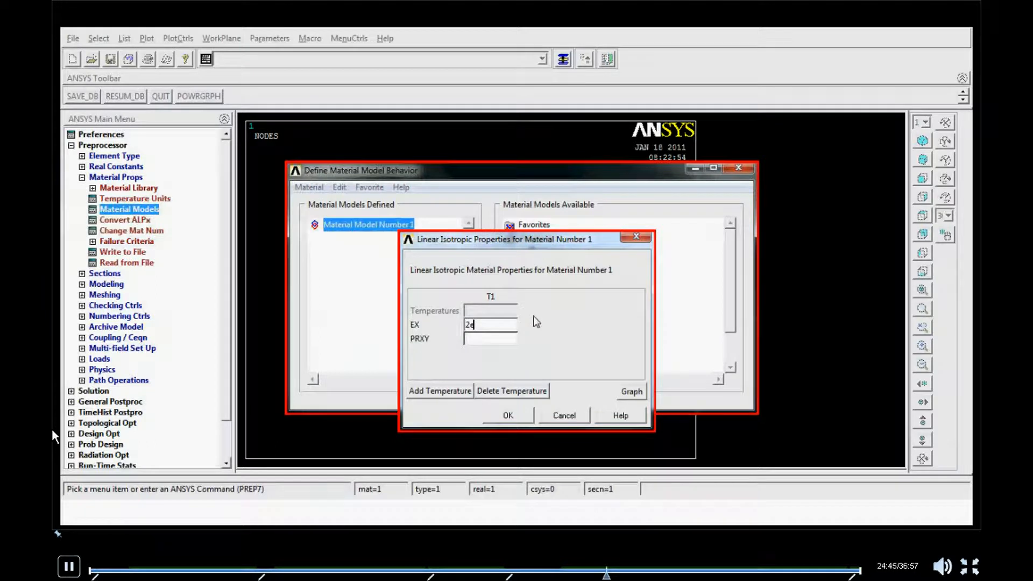
pyautogui.write('5')
pyautogui.click(502, 337)
pyautogui.write('0.28')
pyautogui.press('Tab')
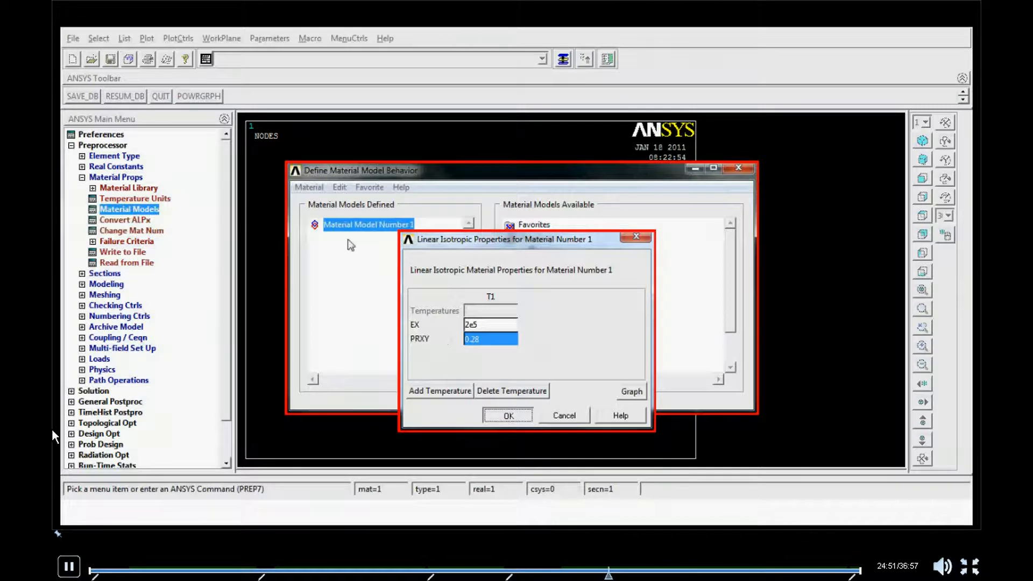
pyautogui.press('Return')
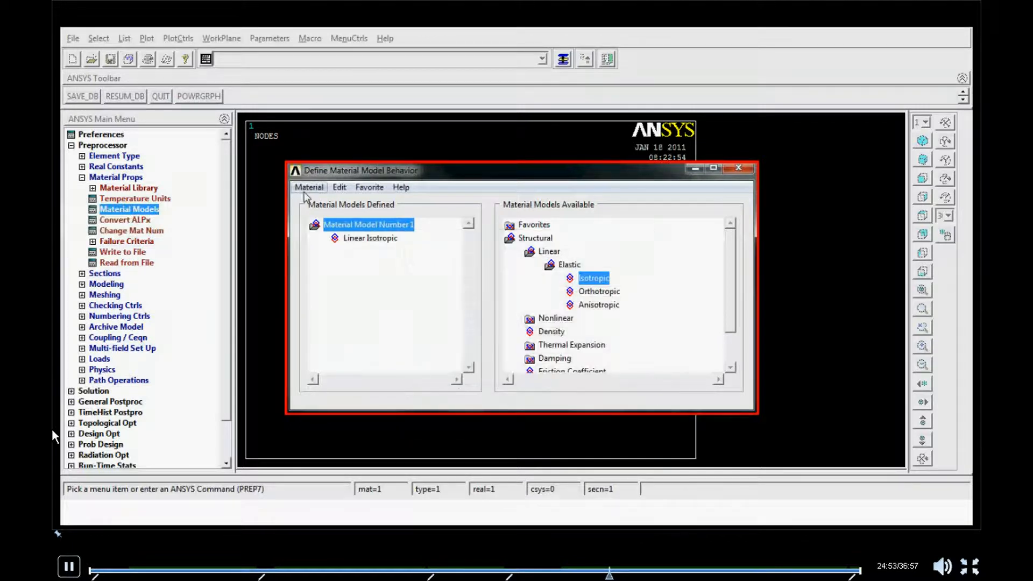
pyautogui.click(306, 190)
pyautogui.click(316, 216)
pyautogui.click(83, 176)
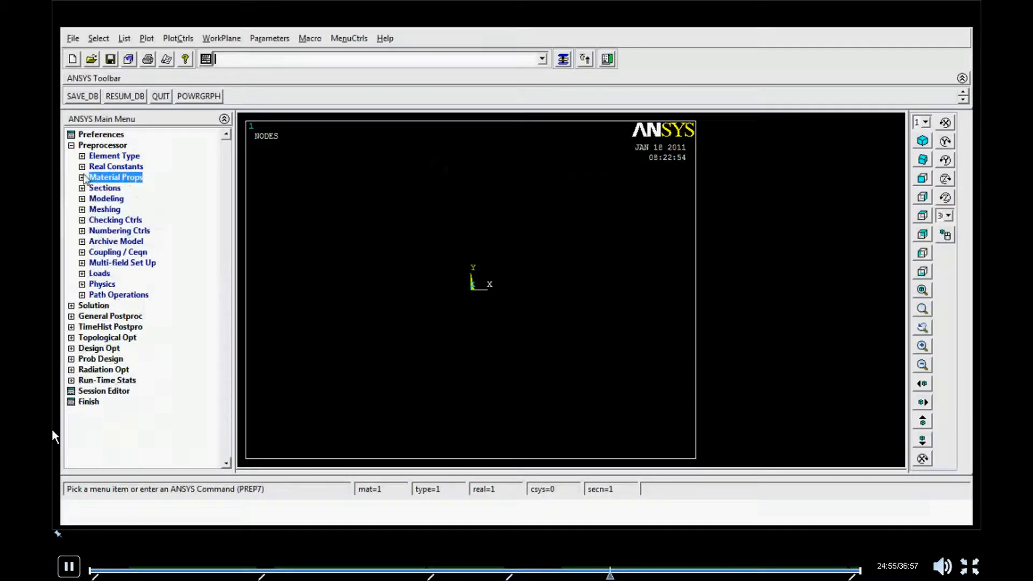
pyautogui.click(107, 199)
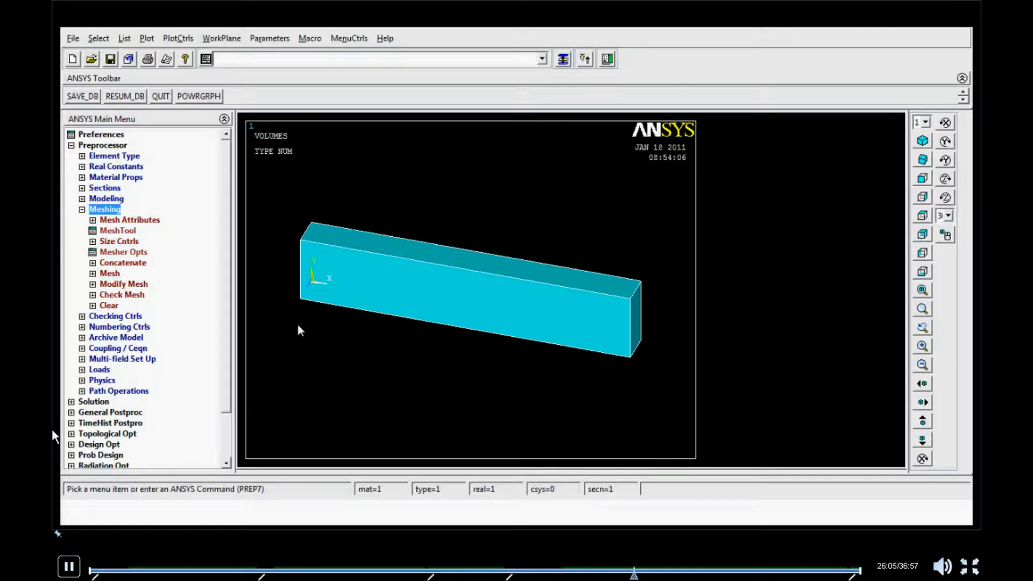
# Step: Mesh the rectangular block volume with free tetrahedral elements using MeshTool, dismissing the element accuracy warning
pyautogui.click(122, 231)
pyautogui.moveTo(821, 64); pyautogui.dragTo(814, 34)
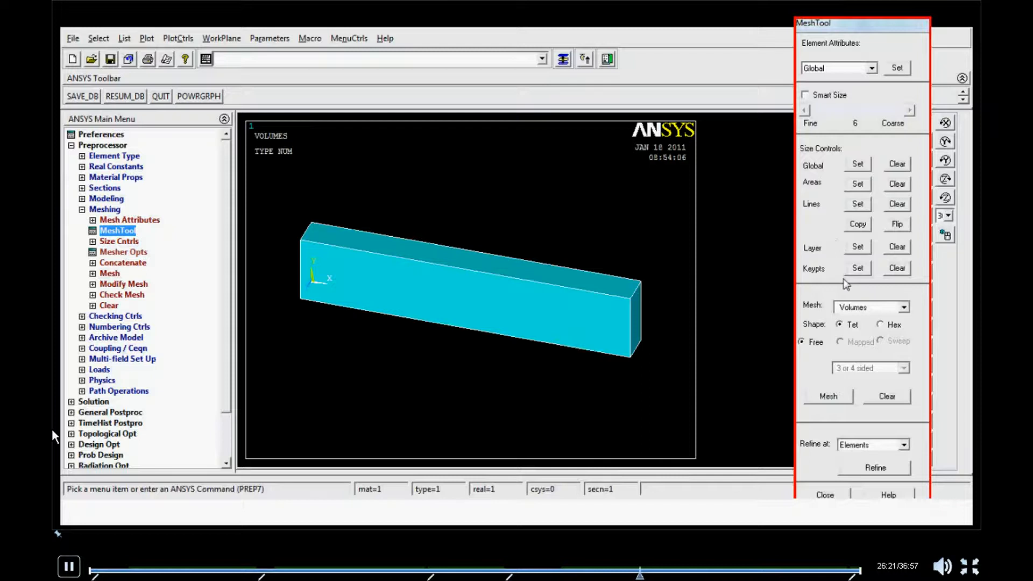
pyautogui.click(896, 325)
pyautogui.click(850, 326)
pyautogui.click(838, 398)
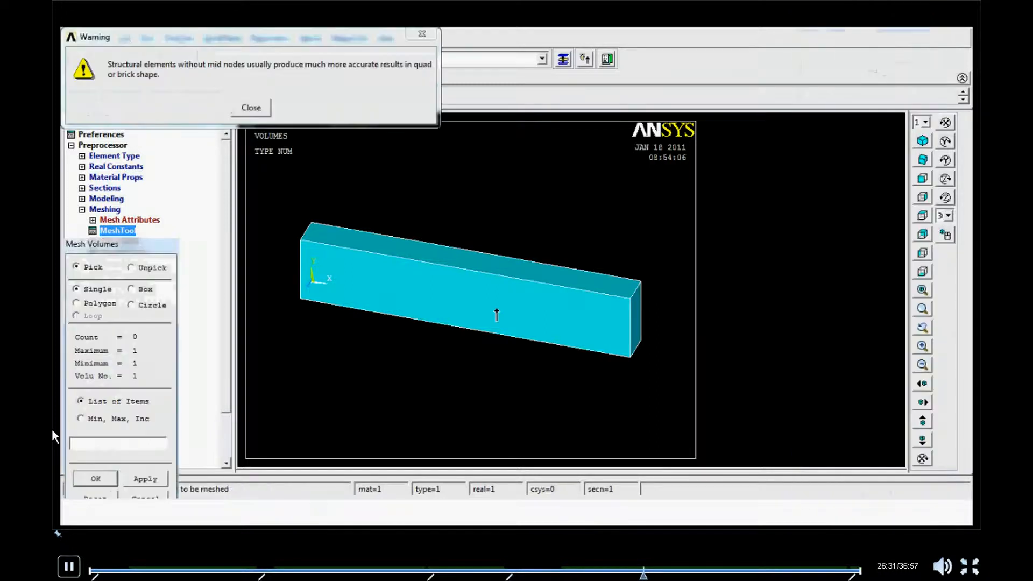
pyautogui.click(496, 307)
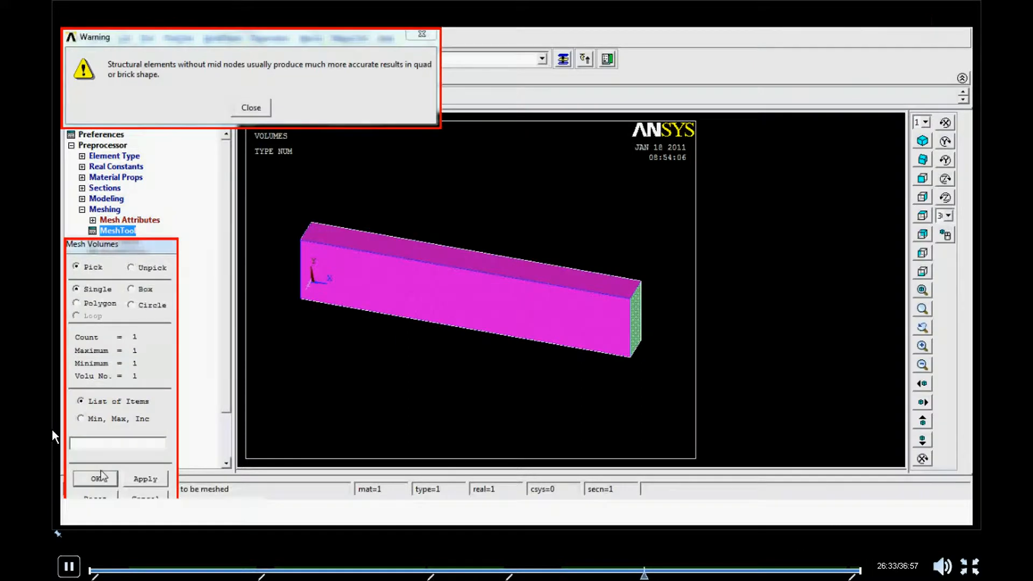
pyautogui.click(99, 478)
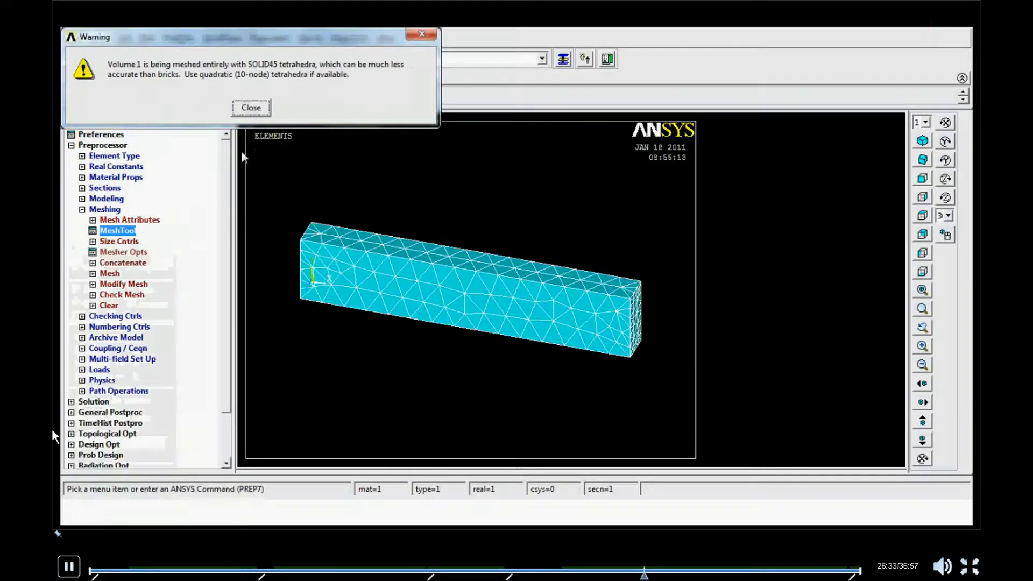
pyautogui.click(253, 109)
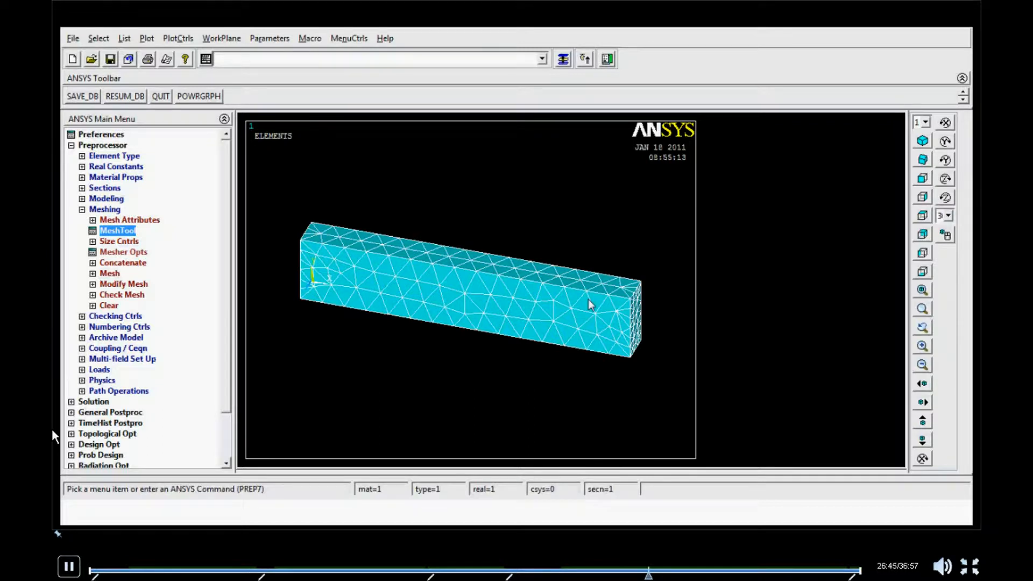
# Step: Clear the mesh from the block volume and redisplay the geometry with Multi-Plots
pyautogui.click(117, 230)
pyautogui.click(879, 398)
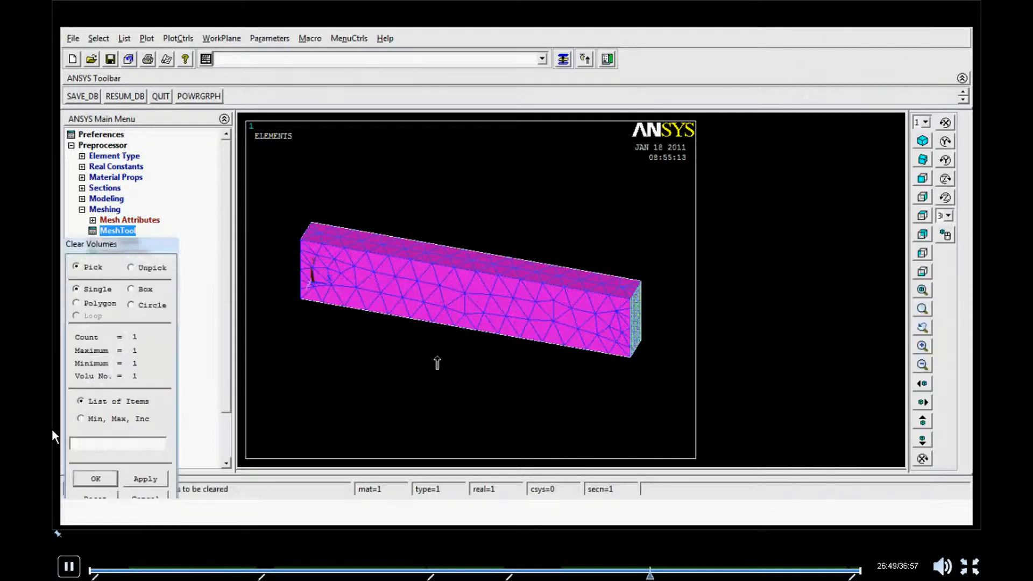
pyautogui.middleClick(503, 267)
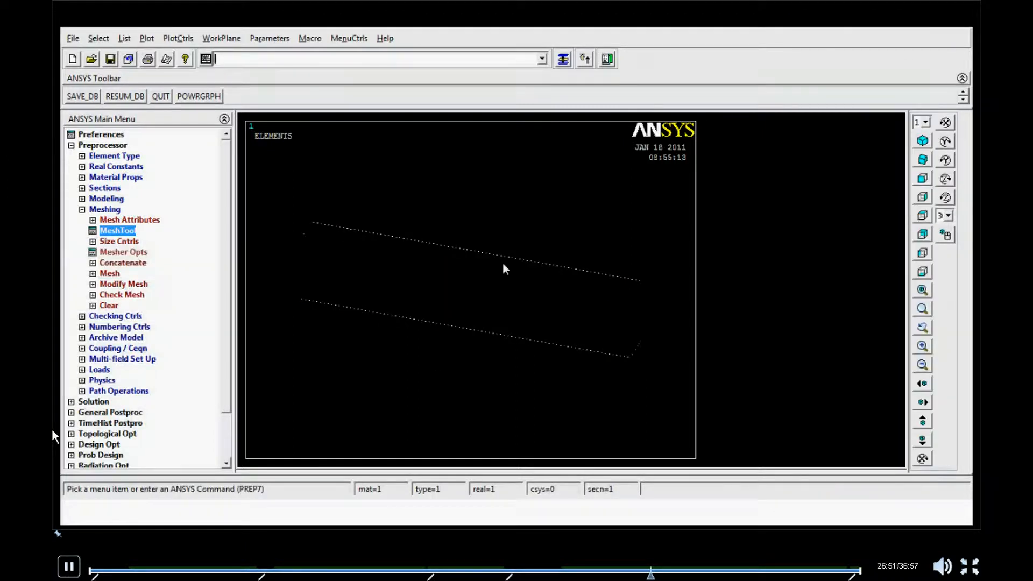
pyautogui.click(137, 39)
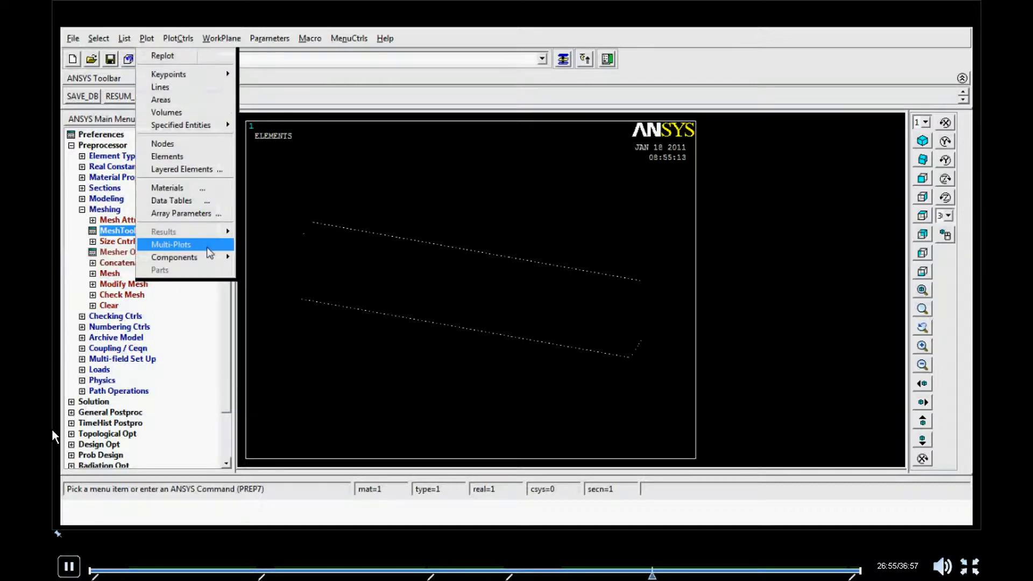
pyautogui.click(162, 241)
pyautogui.rightClick(390, 186)
pyautogui.click(416, 192)
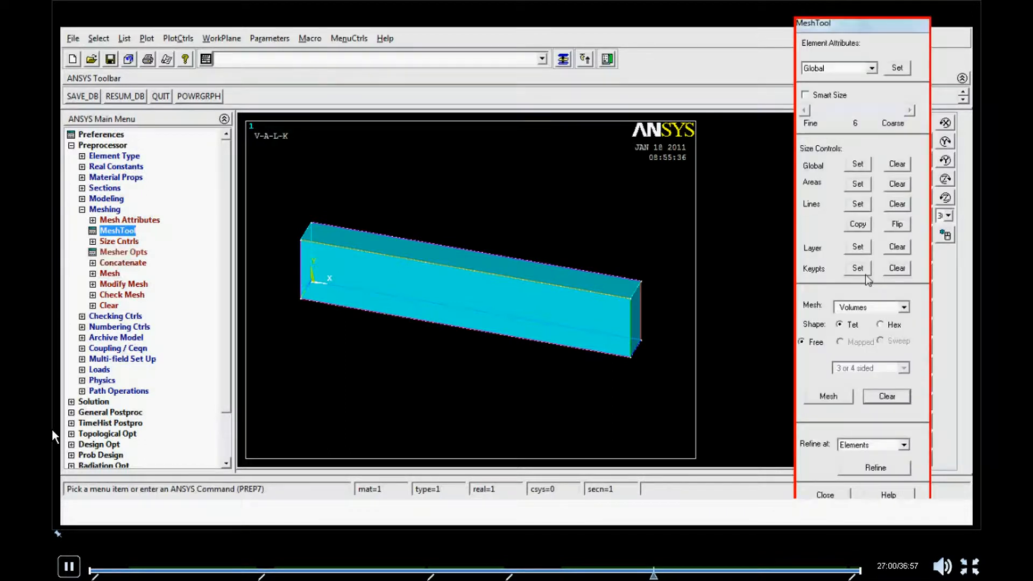
# Step: Mesh the block volume with mapped hexahedral elements and inspect the mesh from another angle
pyautogui.click(895, 325)
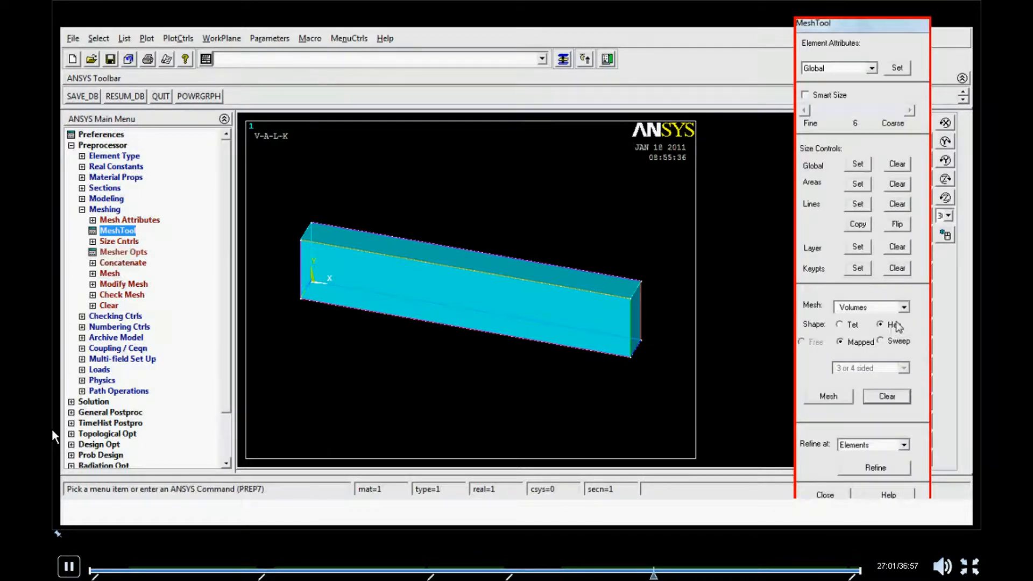
pyautogui.click(842, 401)
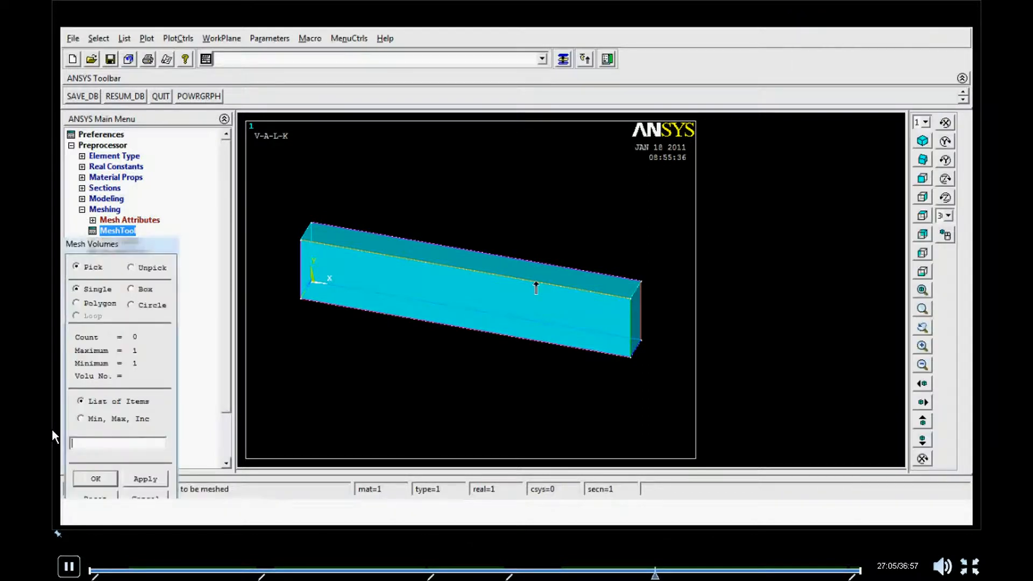
pyautogui.click(536, 284)
pyautogui.click(95, 478)
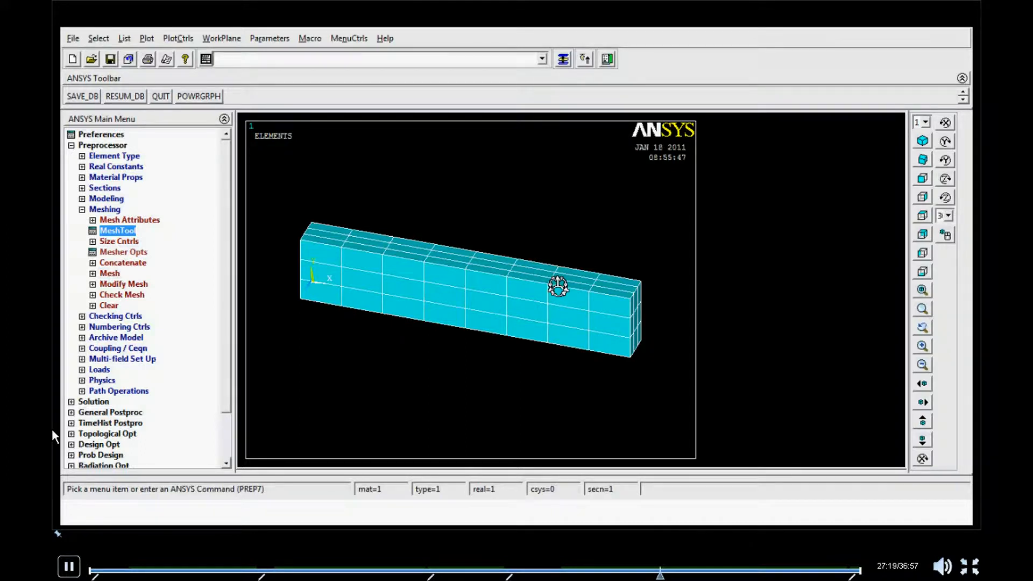
pyautogui.keyDown('ctrl'); pyautogui.moveTo(558, 287); pyautogui.dragTo(577, 364, button='right'); pyautogui.keyUp('ctrl')
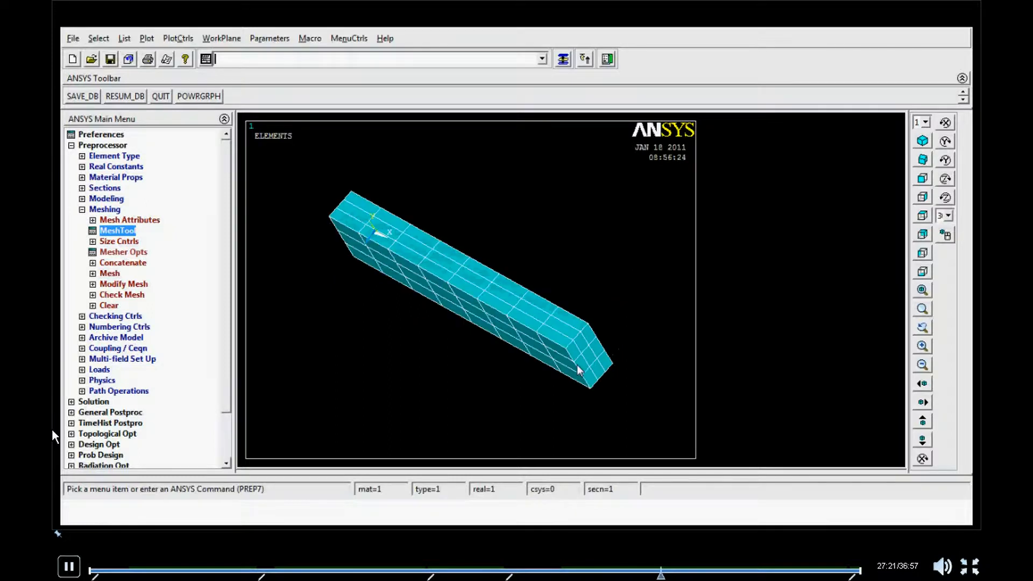
pyautogui.click(922, 161)
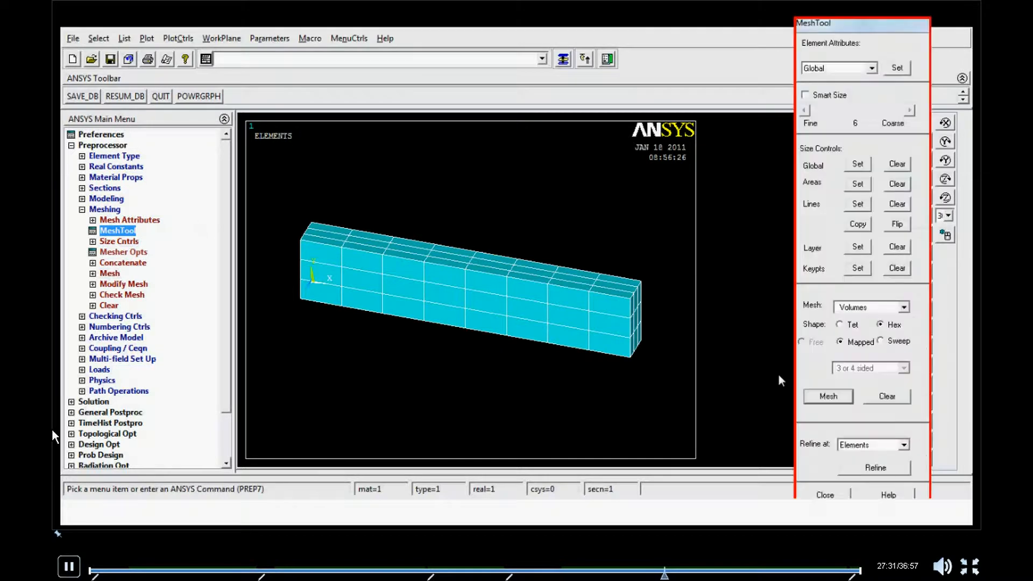
# Step: Remesh the already meshed block volume with free tetrahedral elements, accepting the remeshing and dismissing the accuracy warning
pyautogui.click(841, 325)
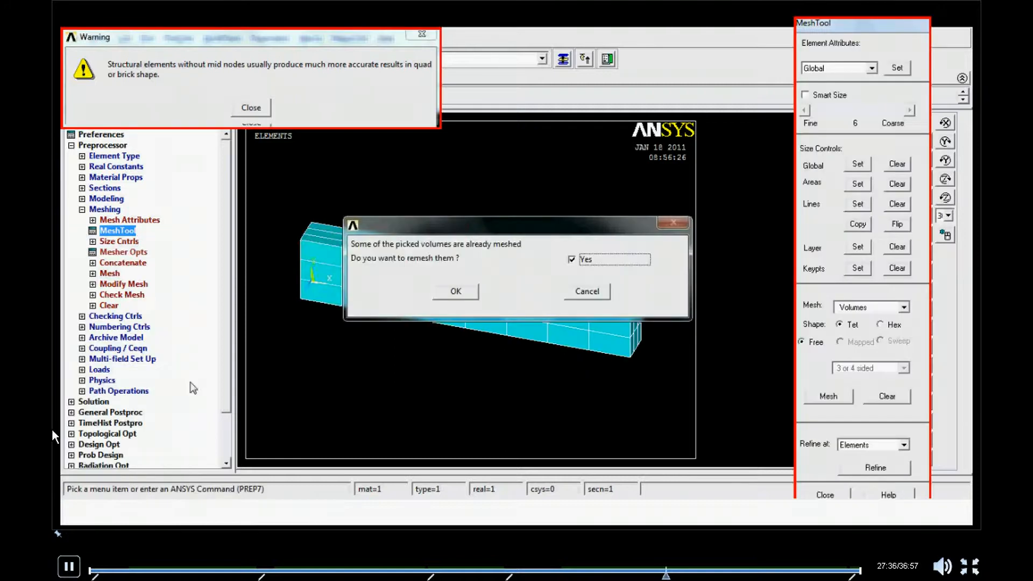
pyautogui.click(456, 292)
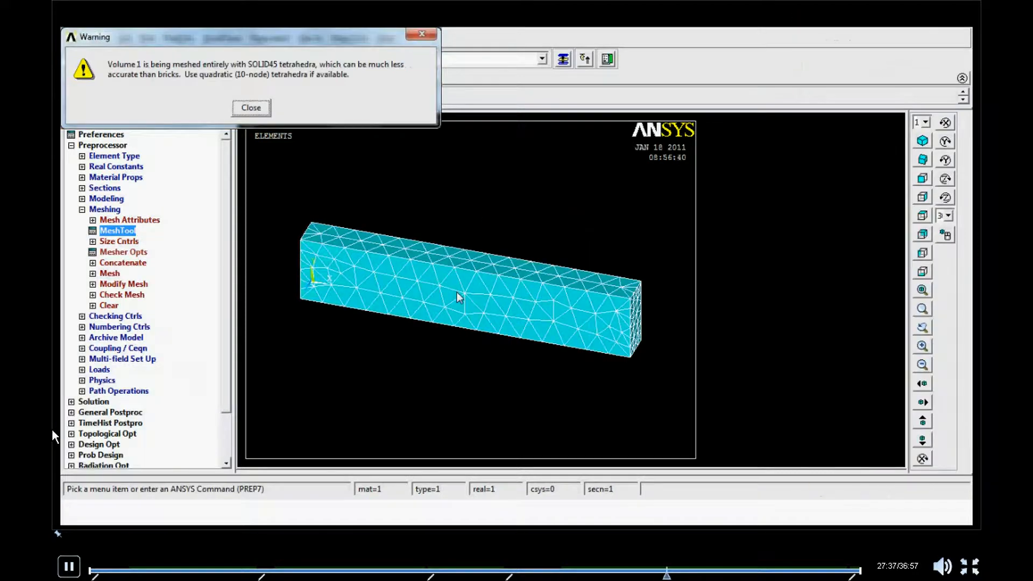
pyautogui.click(260, 114)
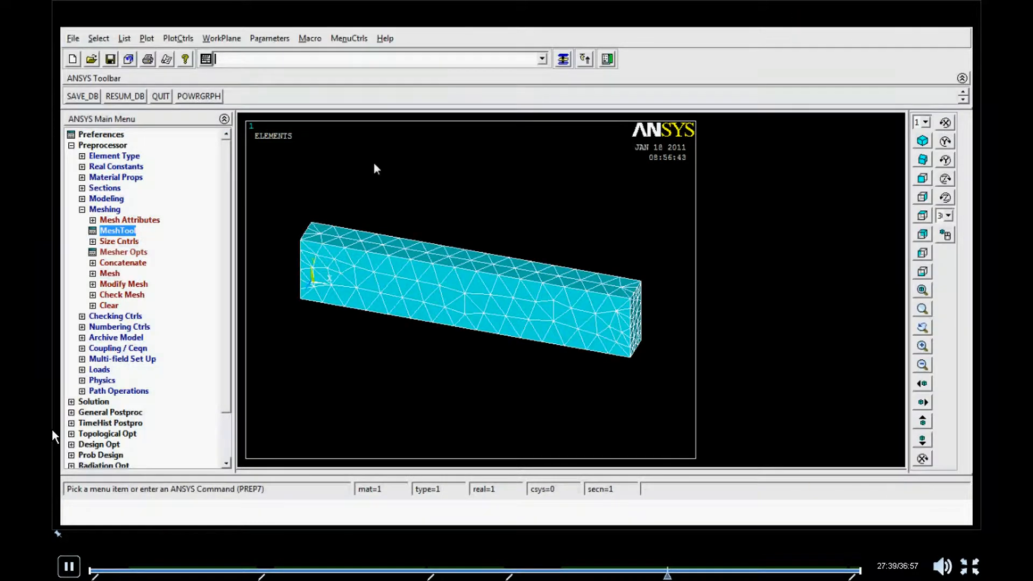